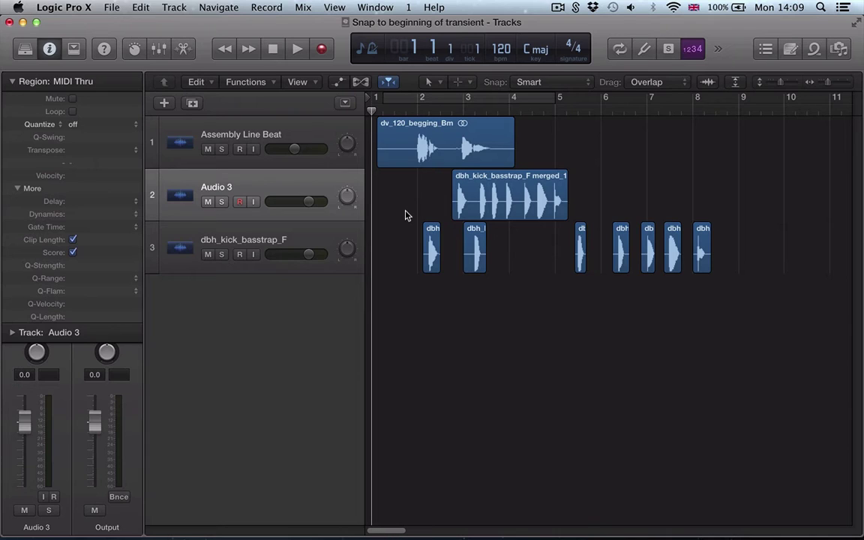
# Select the Assembly Line Beat track and its region, then open the Logic Pro X menu
pyautogui.click(232, 151)
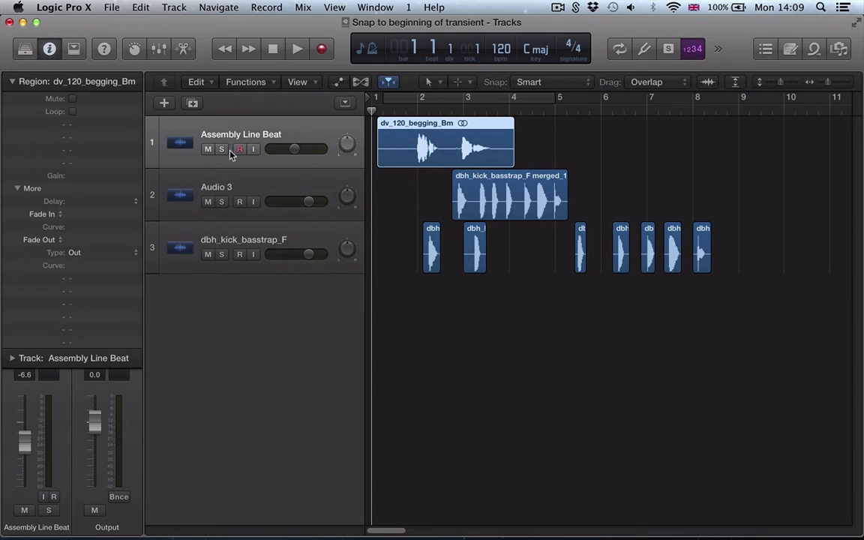
pyautogui.click(111, 6)
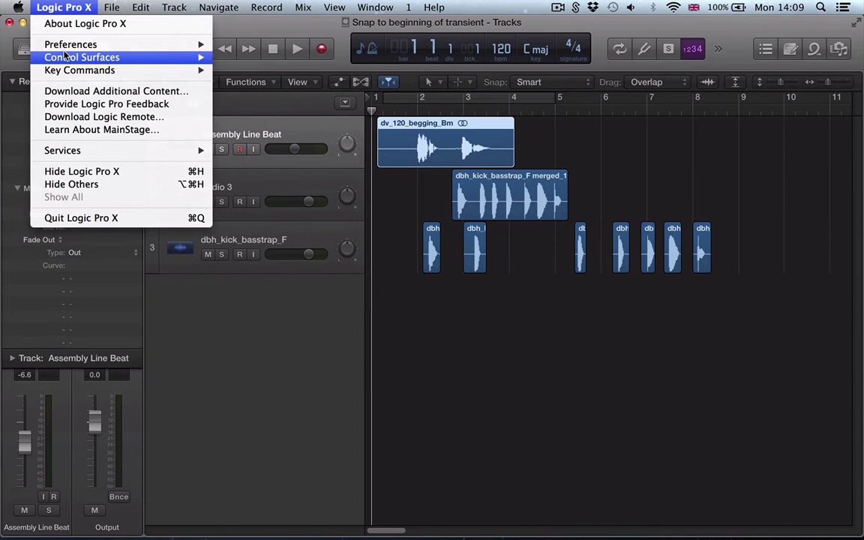
pyautogui.moveTo(80, 70)
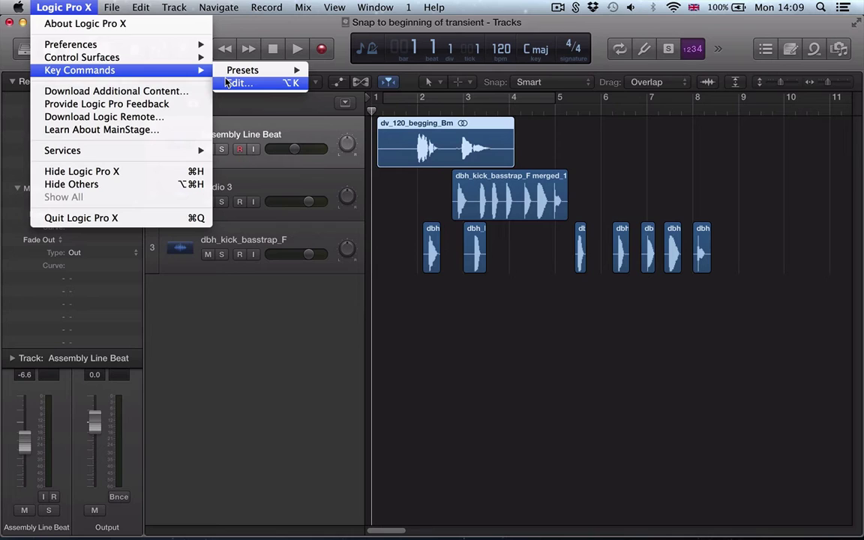
# Open the key command editor and filter the command list for 'transient'
pyautogui.click(229, 83)
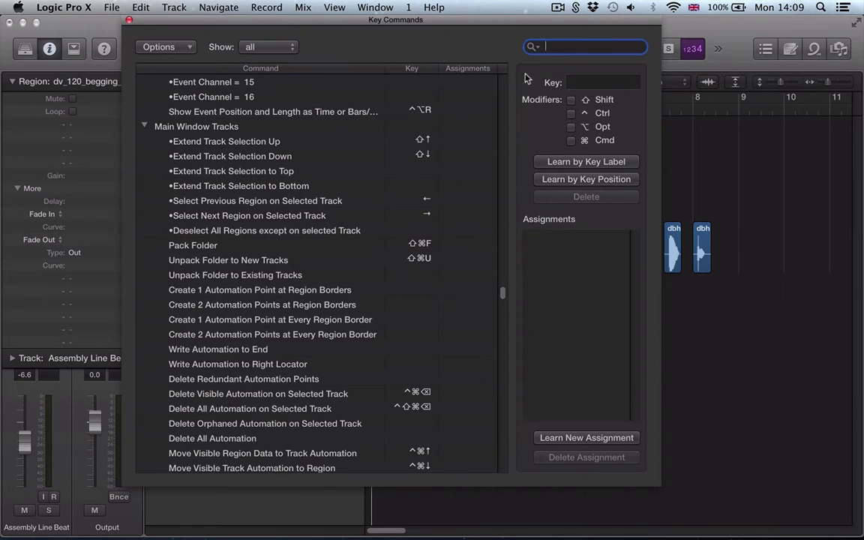
pyautogui.write('t')
pyautogui.write('ransient')
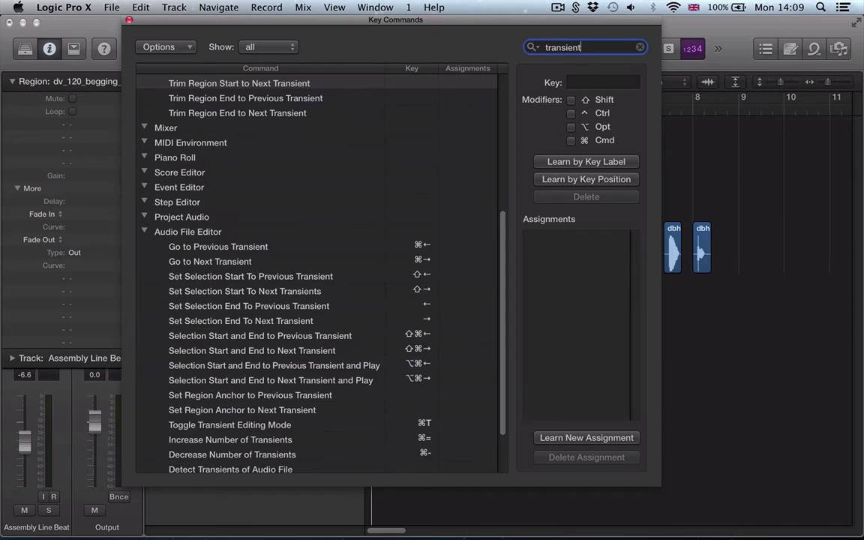
pyautogui.scroll(2, 303, 173)
pyautogui.scroll(10, 304, 175)
pyautogui.scroll(2, 305, 175)
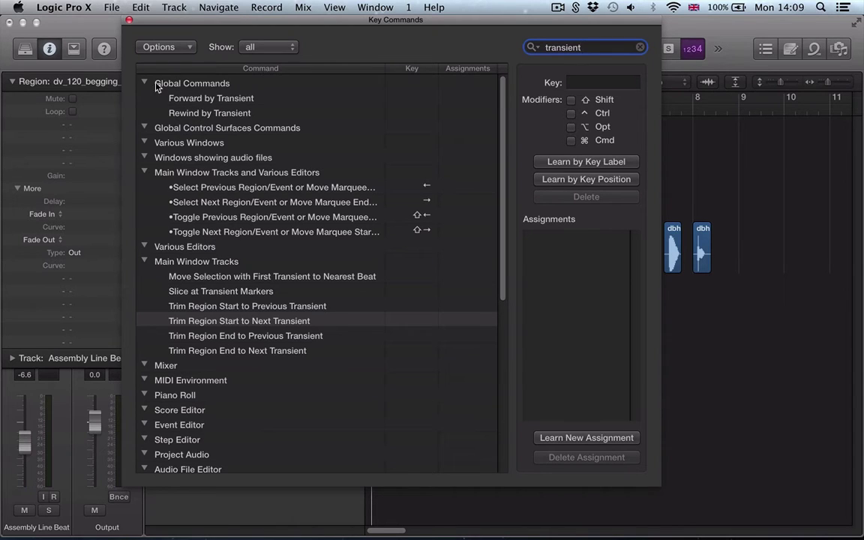
pyautogui.click(170, 98)
pyautogui.click(182, 115)
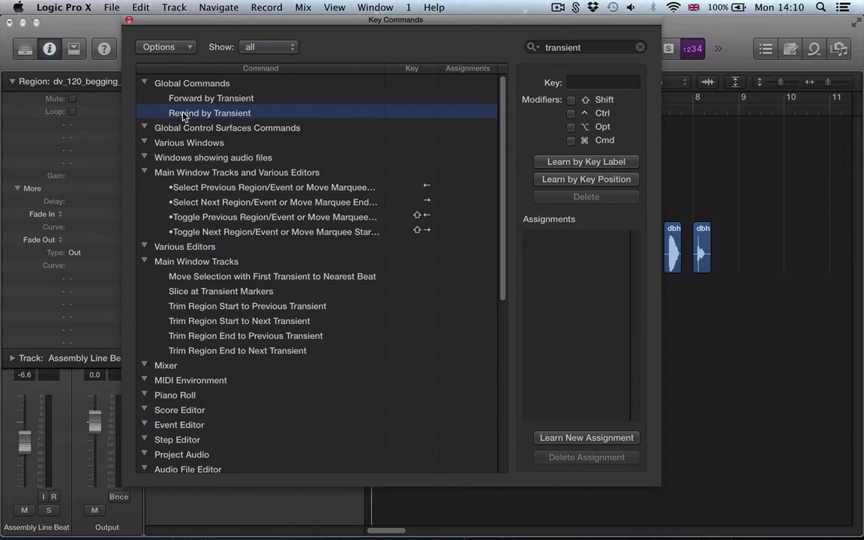
# Assign ⌥⇧⌘→ to Forward by Transient and ⌥⇧⌘← to Rewind by Transient
pyautogui.click(189, 100)
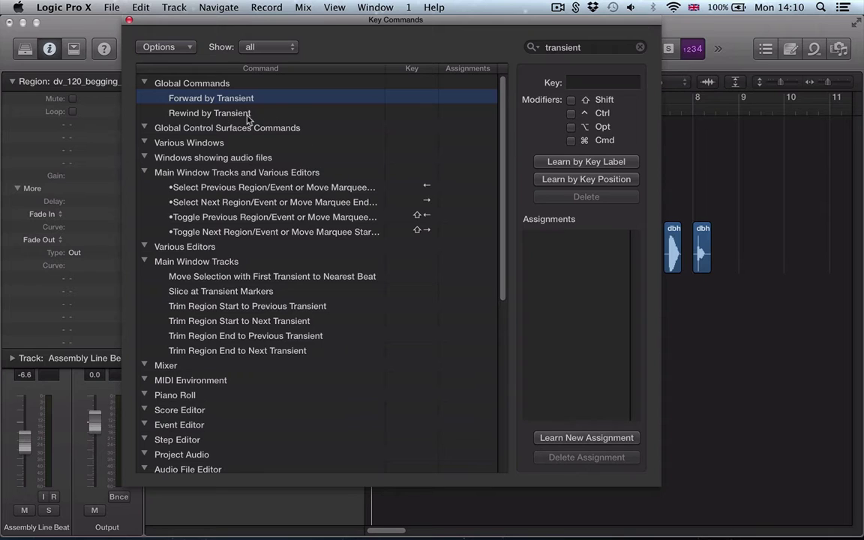
pyautogui.click(564, 163)
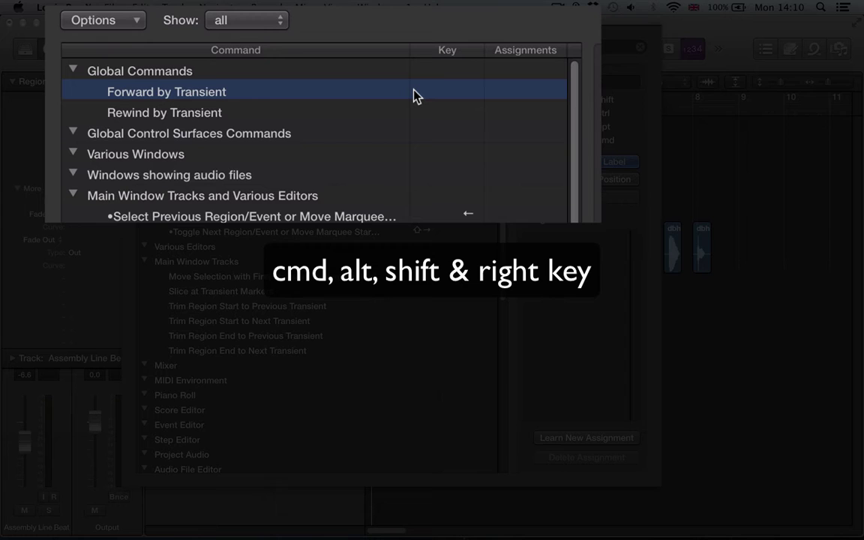
pyautogui.press('alt+shift+super+Right')
pyautogui.click(363, 113)
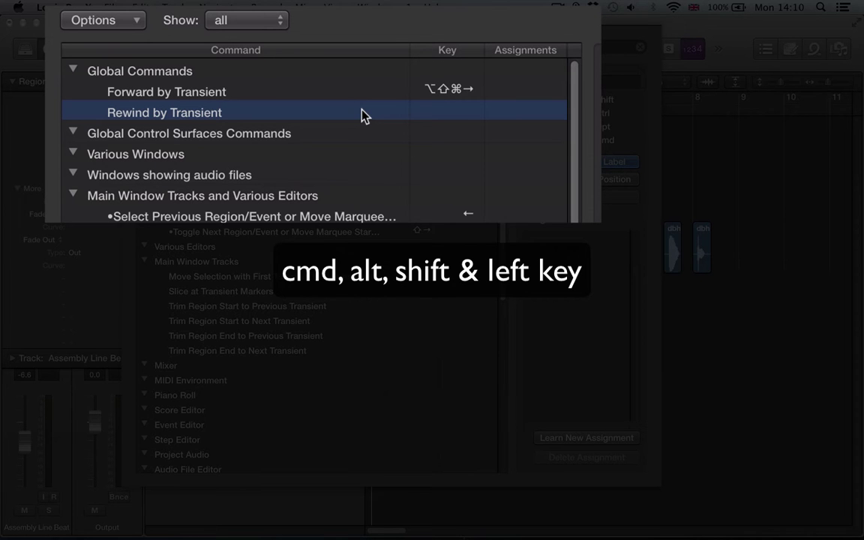
pyautogui.press('alt+shift+super+Left')
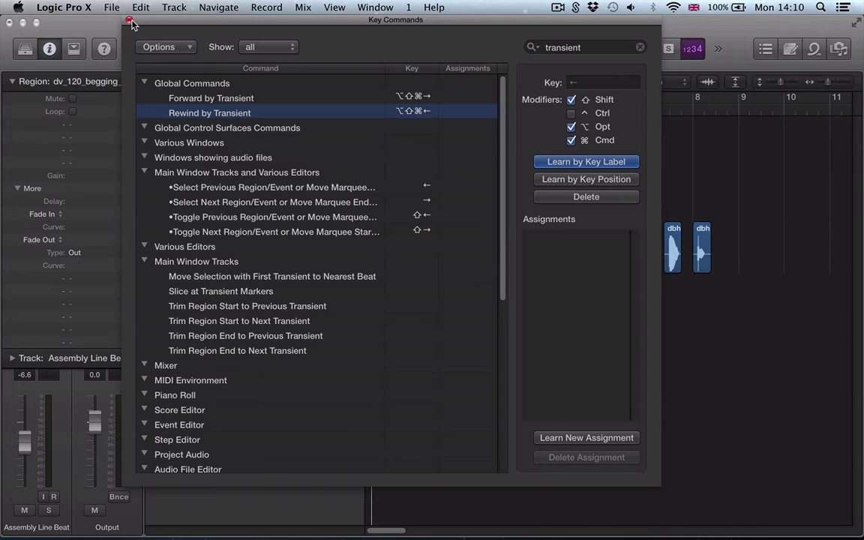
# Close the key command editor, then select and briefly play the dv_120_begging_Bm vocal region
pyautogui.click(130, 22)
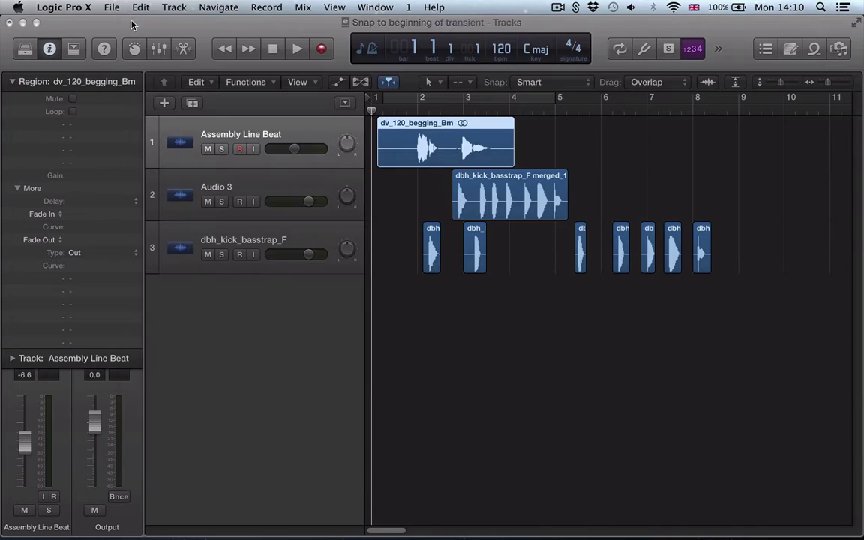
pyautogui.click(391, 188)
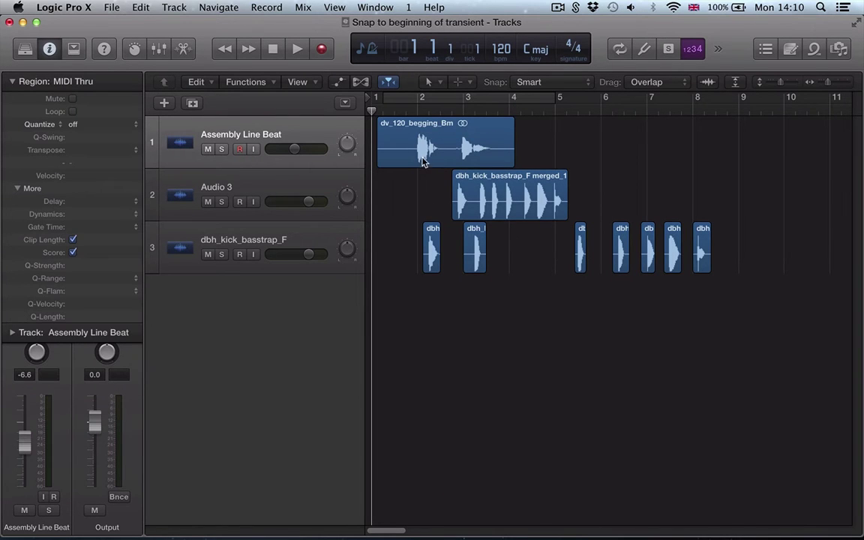
pyautogui.click(420, 136)
pyautogui.press('space')
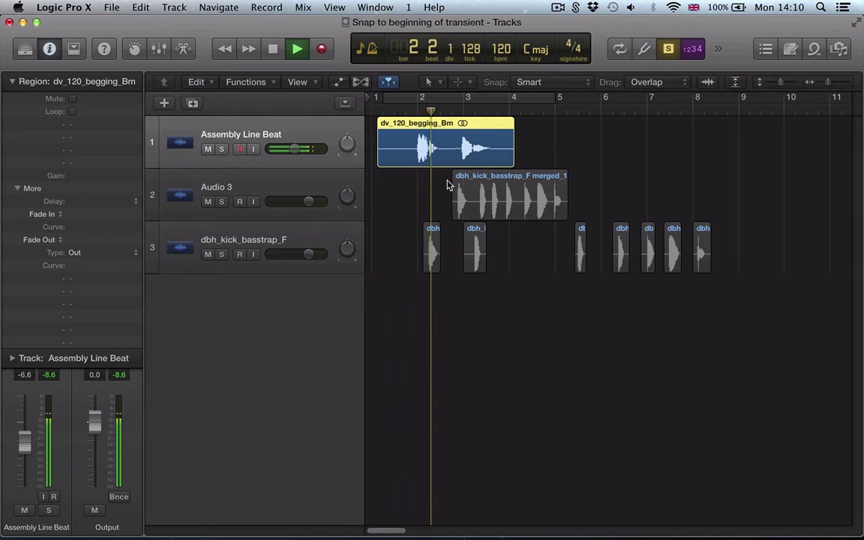
pyautogui.press('space')
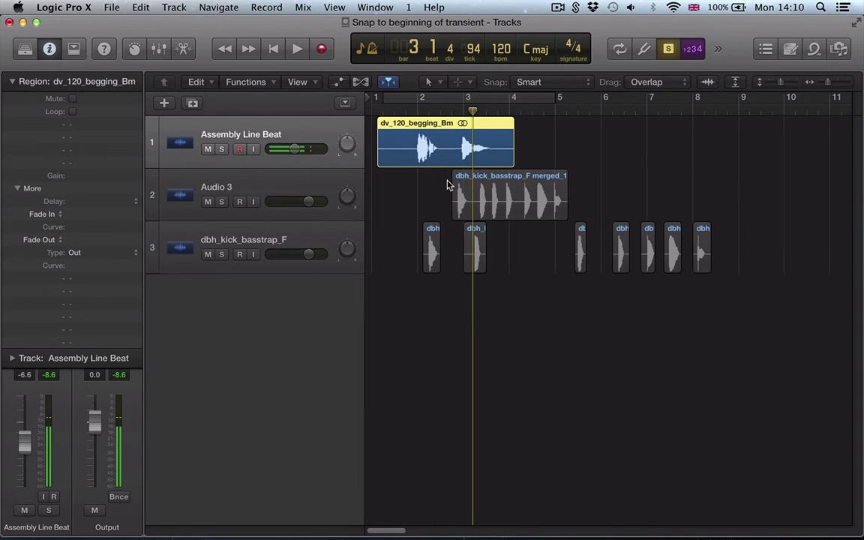
# Step the playhead back and forth through the vocal region's transients, ending on its first transient
pyautogui.click(412, 168)
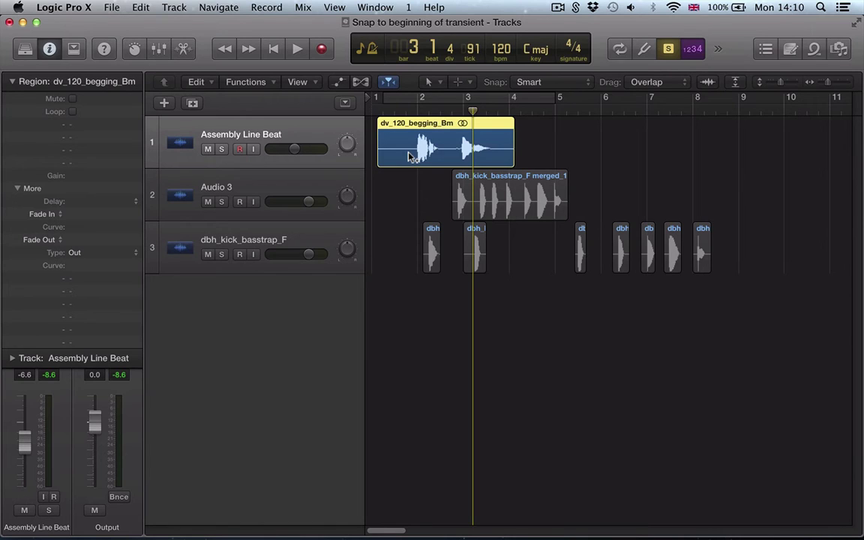
pyautogui.press(',')
pyautogui.press(',')
pyautogui.press('Left')
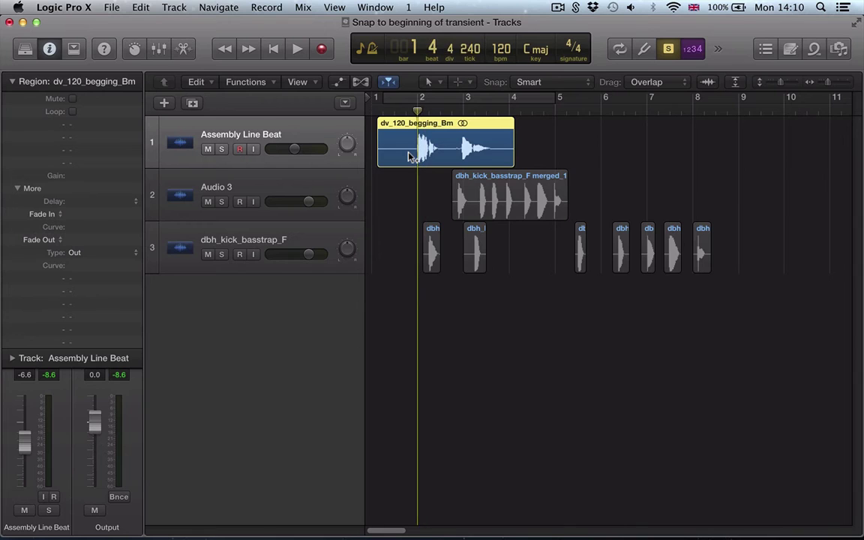
pyautogui.press('Right')
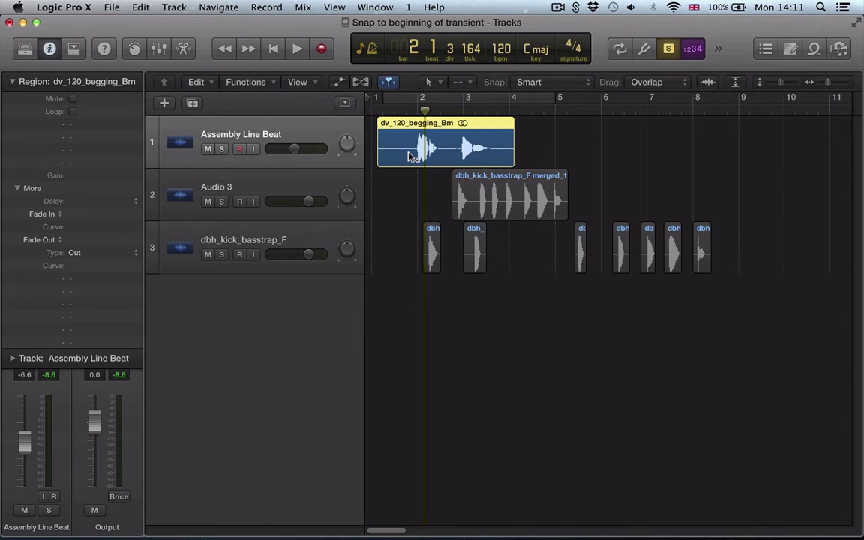
pyautogui.press('Right')
pyautogui.press('Right')
pyautogui.press('Left')
pyautogui.press('Left')
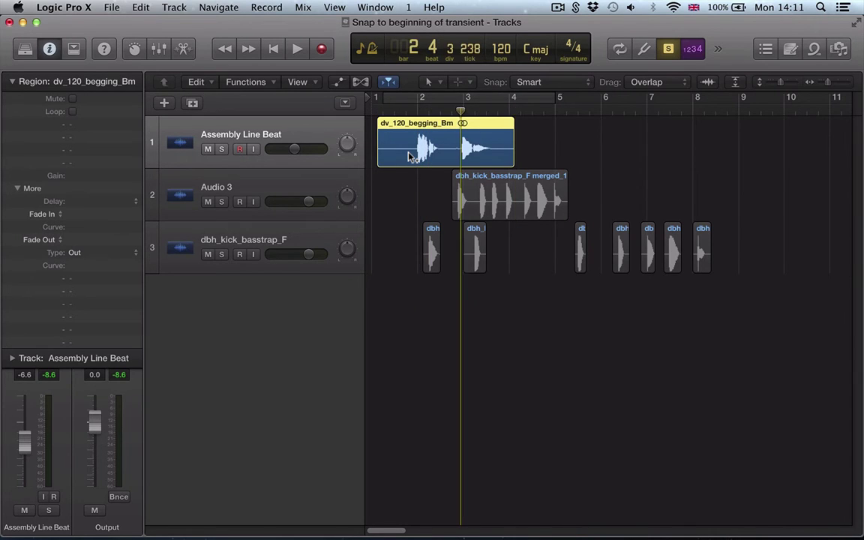
pyautogui.press('Left')
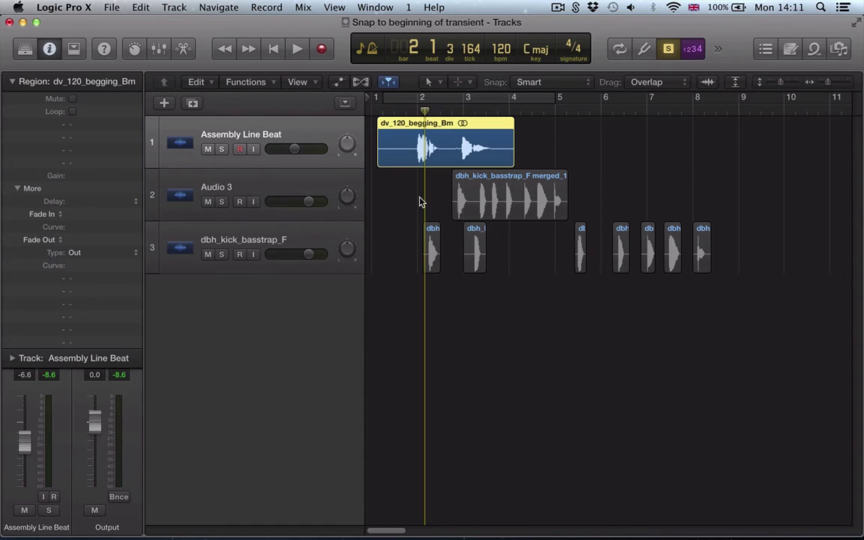
# Select the merged kick region on Audio 3 and play it briefly
pyautogui.click(420, 200)
pyautogui.click(318, 188)
pyautogui.press('space')
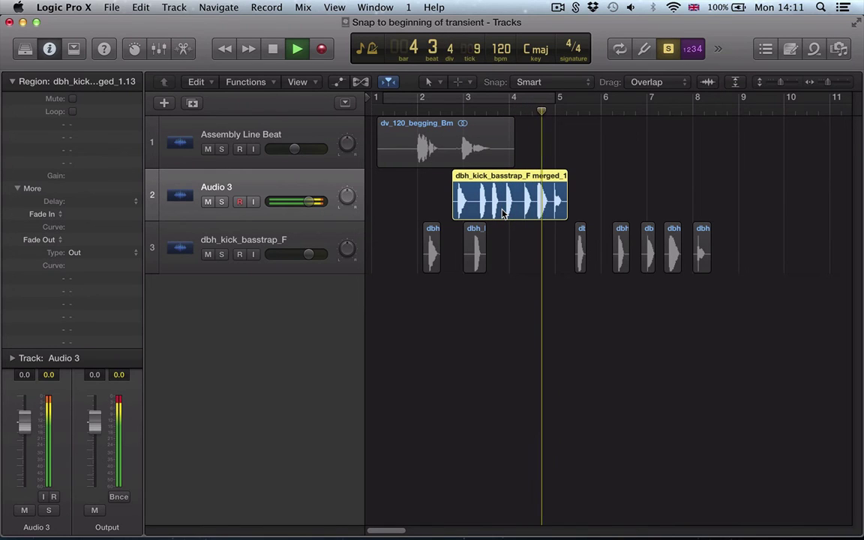
pyautogui.press('space')
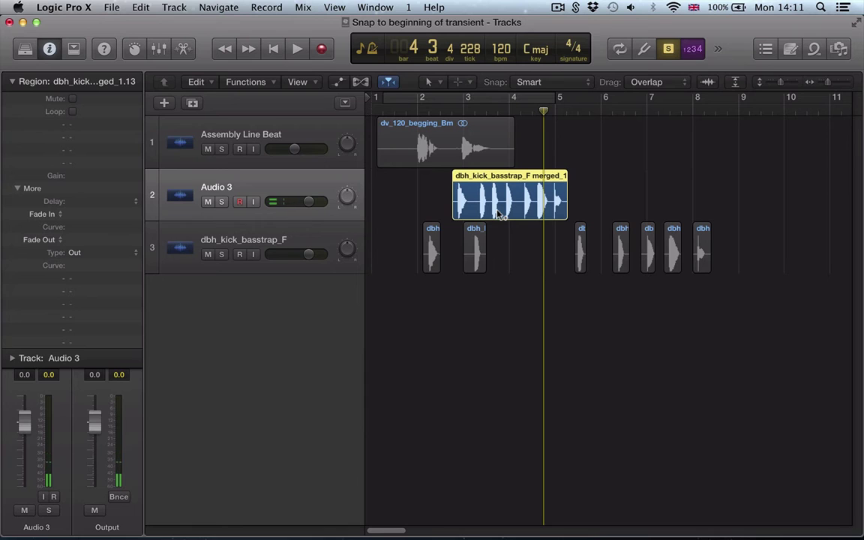
# Step the playhead back and forth through the kick's transients, then deselect the region
pyautogui.press(',')
pyautogui.press(',')
pyautogui.press(',')
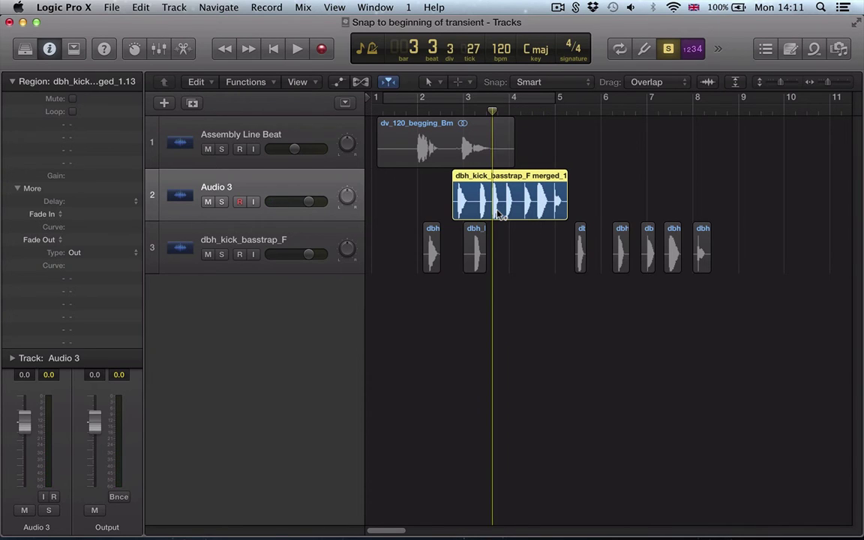
pyautogui.press(',')
pyautogui.press('.')
pyautogui.press('.')
pyautogui.press('.')
pyautogui.press('.')
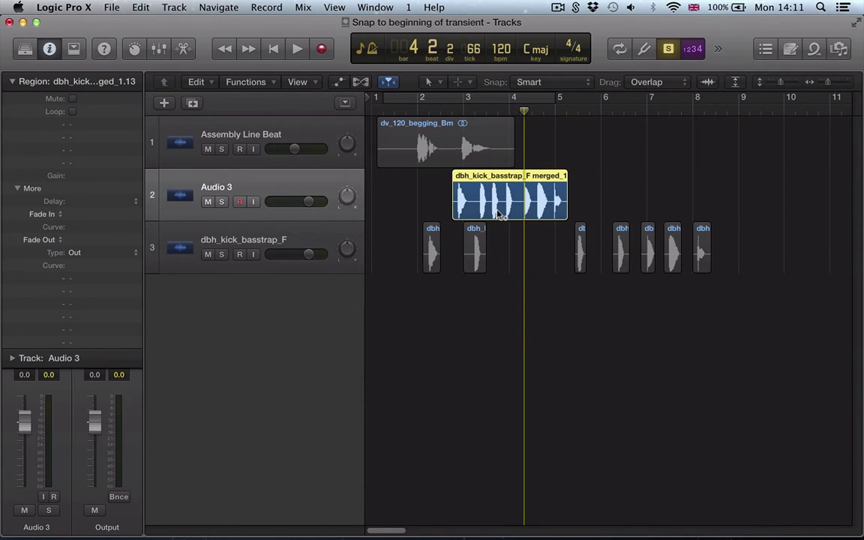
pyautogui.press('.')
pyautogui.press('.')
pyautogui.press('.')
pyautogui.press('.')
pyautogui.press(',')
pyautogui.press(',')
pyautogui.press(',')
pyautogui.press(',')
pyautogui.press(',')
pyautogui.press(',')
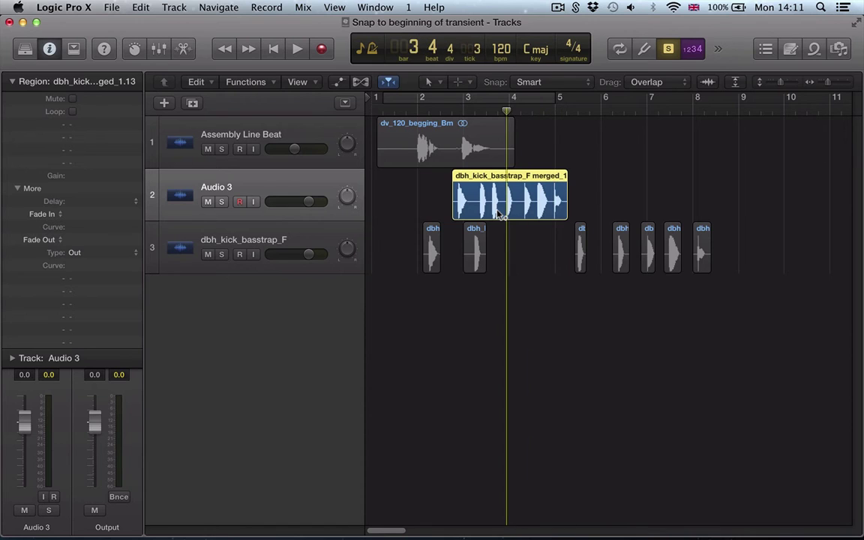
pyautogui.press(',')
pyautogui.press(',')
pyautogui.press(',')
pyautogui.press(',')
pyautogui.press('.')
pyautogui.press('.')
pyautogui.press('.')
pyautogui.press('.')
pyautogui.press('.')
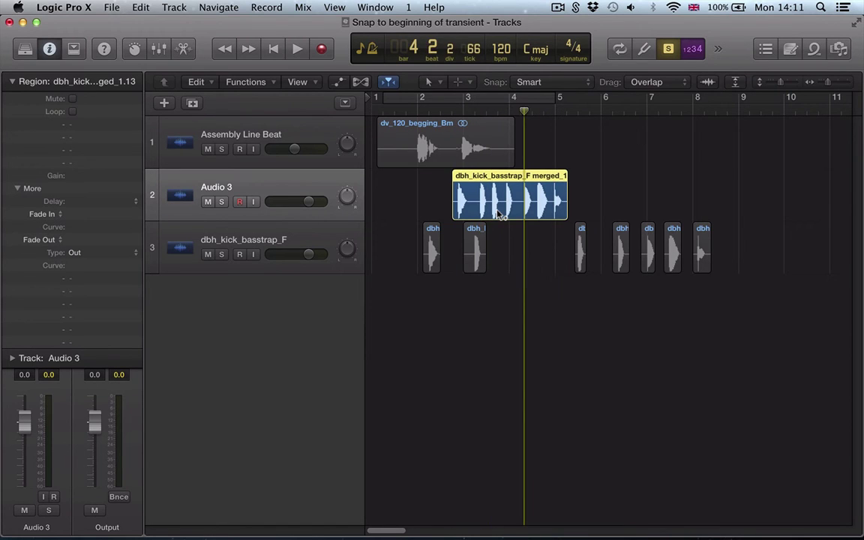
pyautogui.press('.')
pyautogui.press('.')
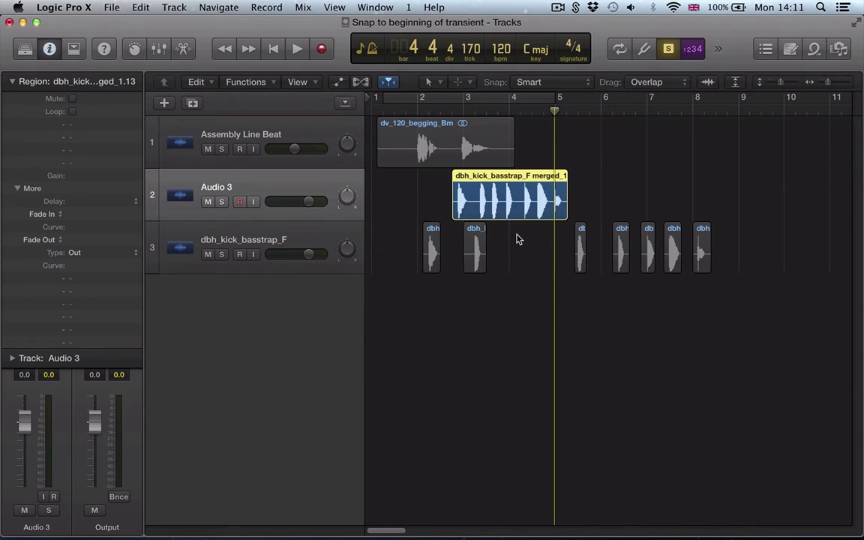
pyautogui.click(377, 198)
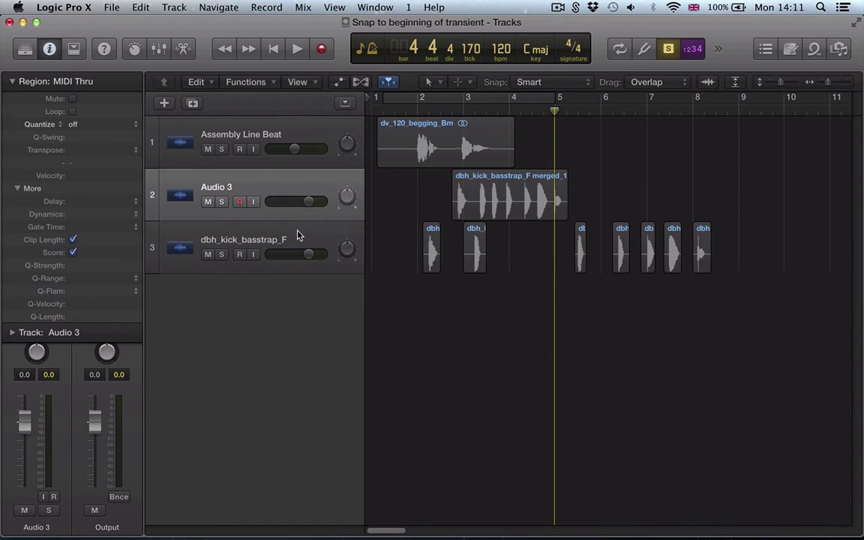
# Assign ⌥⇧⌘C to Trim Region Start to Next Transient in the key command editor
pyautogui.click(304, 241)
pyautogui.click(370, 218)
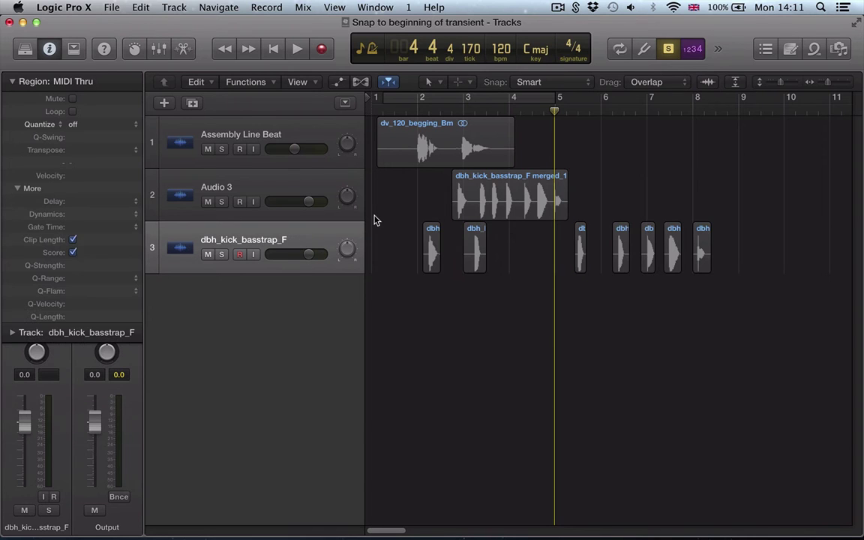
pyautogui.click(64, 7)
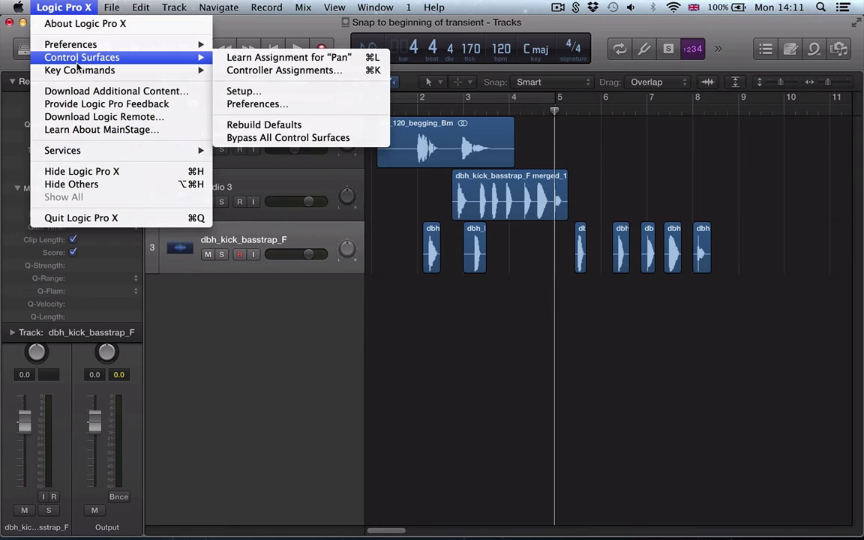
pyautogui.moveTo(80, 70)
pyautogui.click(299, 83)
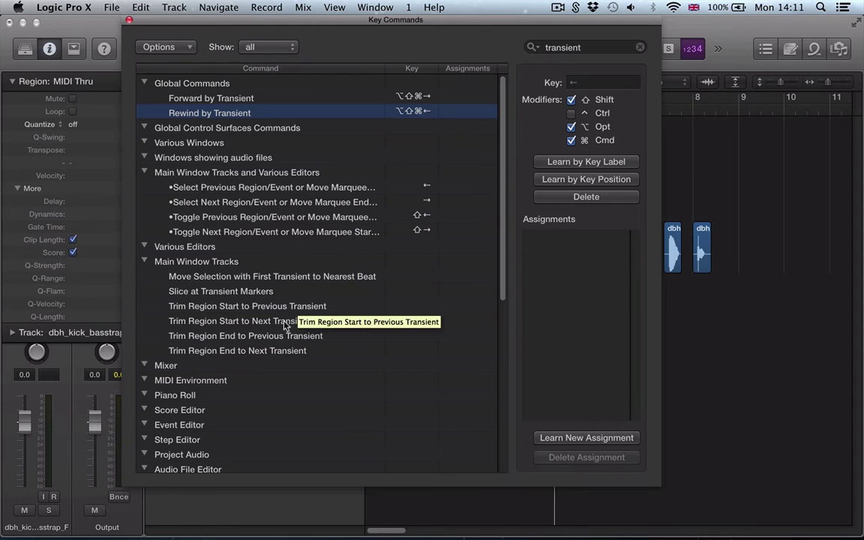
pyautogui.click(182, 323)
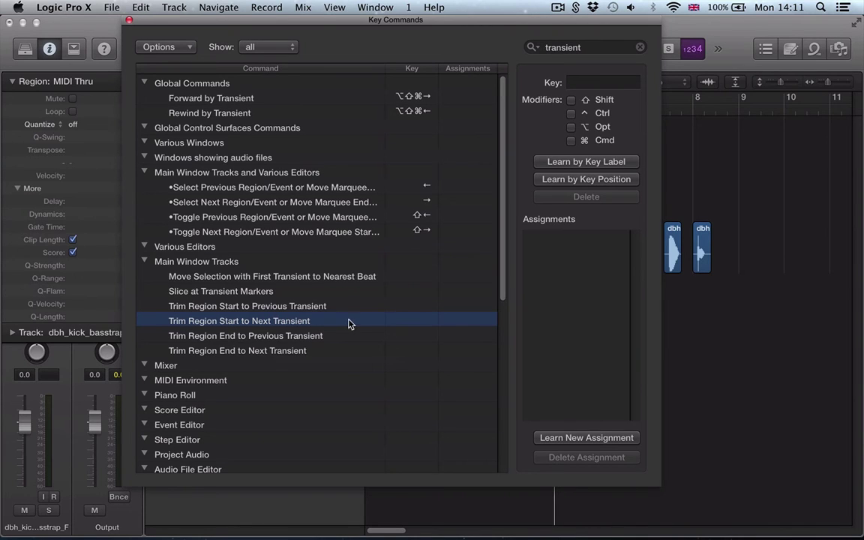
pyautogui.click(573, 164)
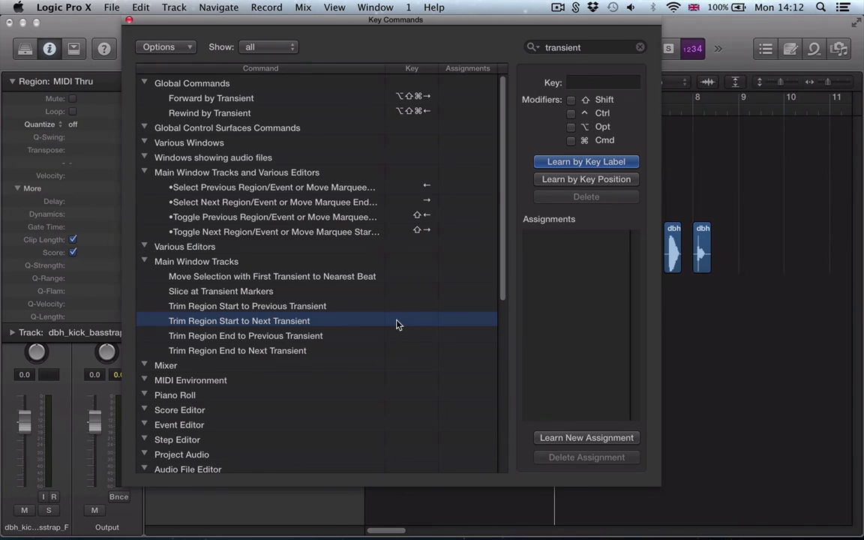
pyautogui.press('alt+shift+super+c')
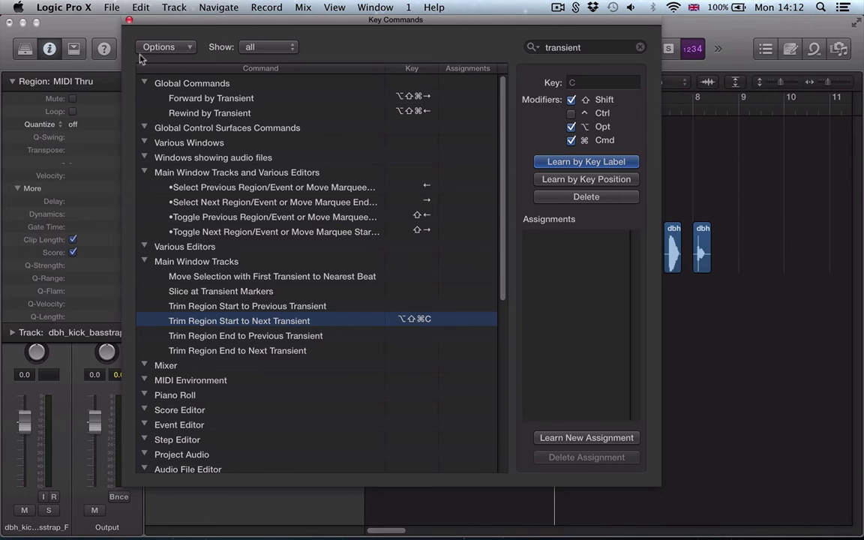
pyautogui.click(129, 22)
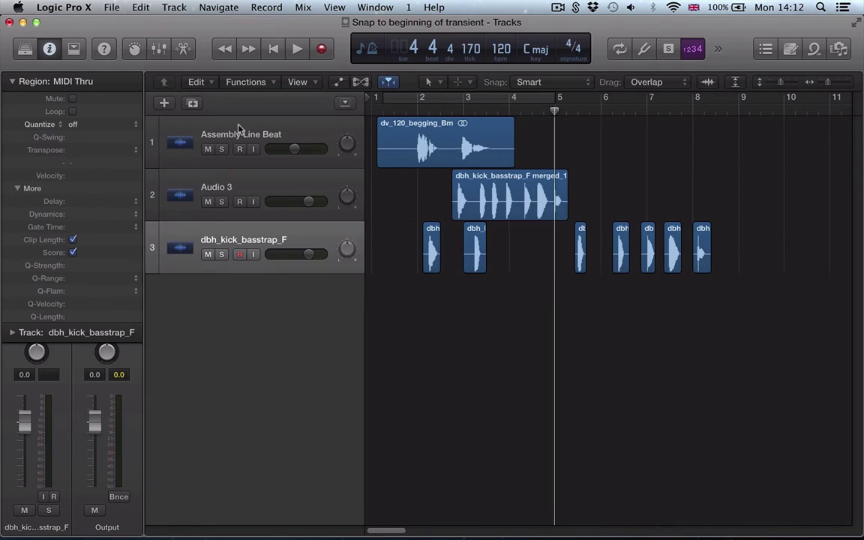
# Select and solo the seven dbh_kick_basstrap_F kick regions, play them, then return to the start
pyautogui.click(430, 263)
pyautogui.moveTo(758, 299); pyautogui.dragTo(401, 253)
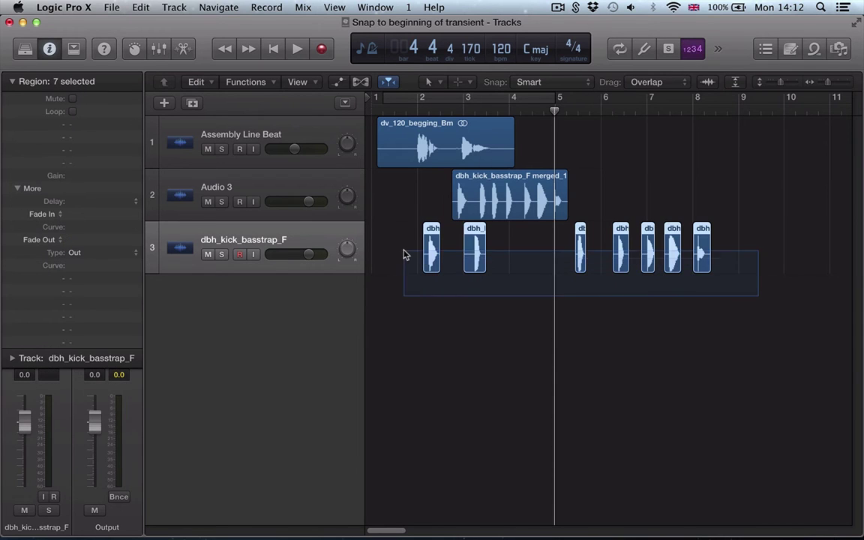
pyautogui.press('s')
pyautogui.hotkey('shift', 'space')
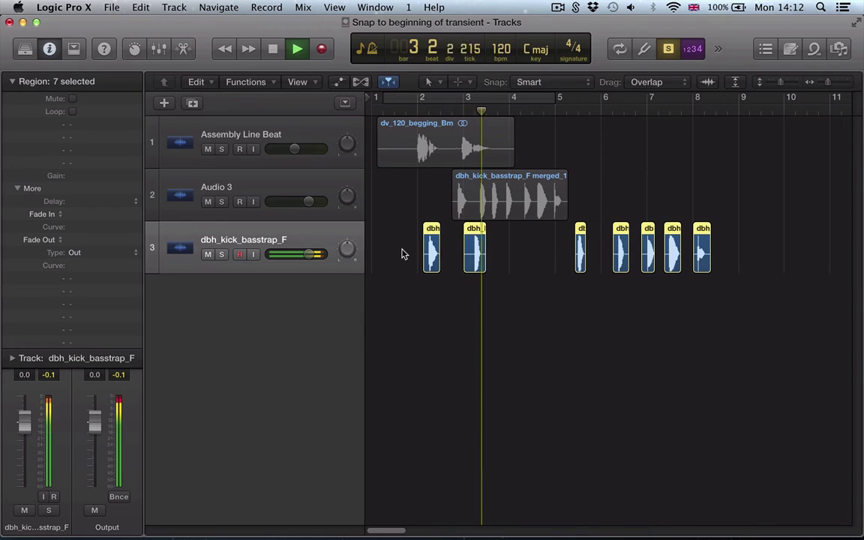
pyautogui.click(572, 111)
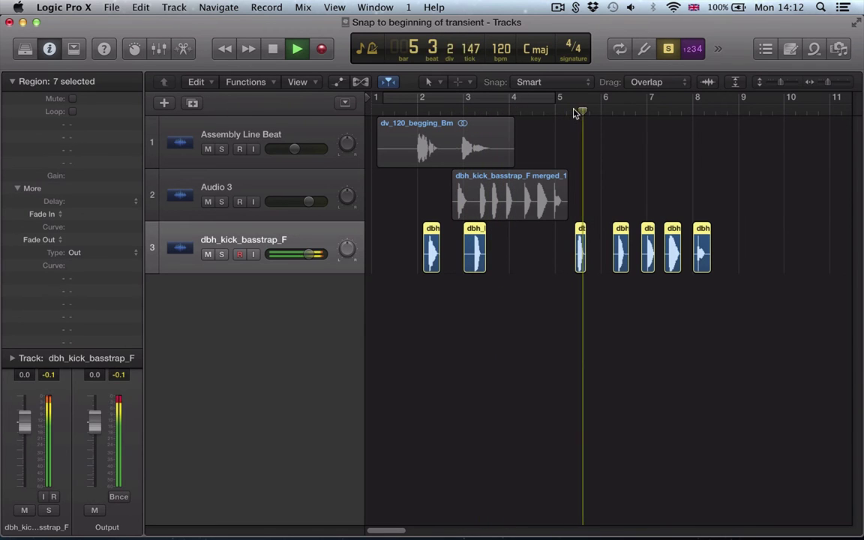
pyautogui.press('space')
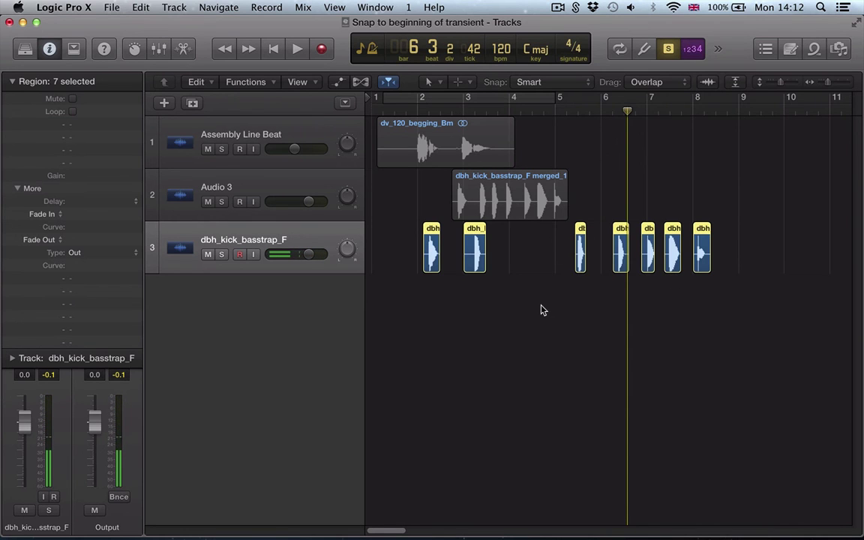
pyautogui.press('super+Right')
pyautogui.press('super+Right')
pyautogui.press('super+Right')
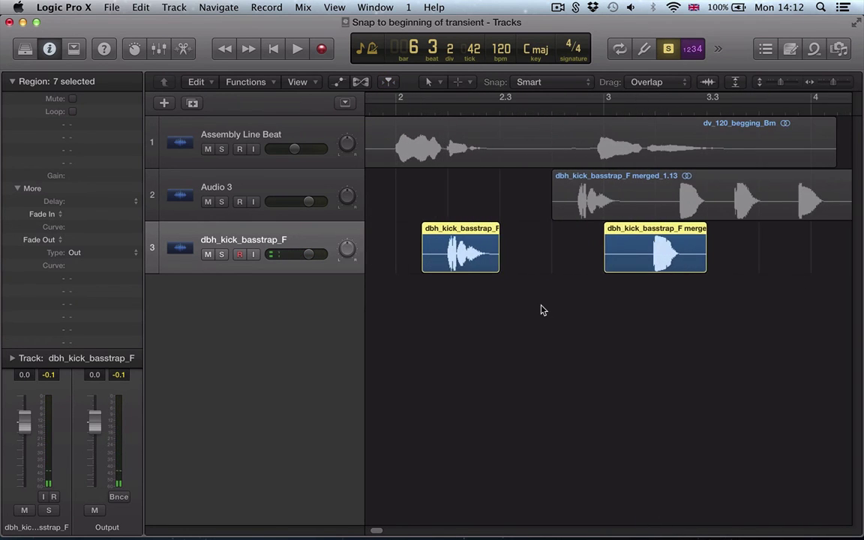
pyautogui.press('super+Left')
pyautogui.press('super+Left')
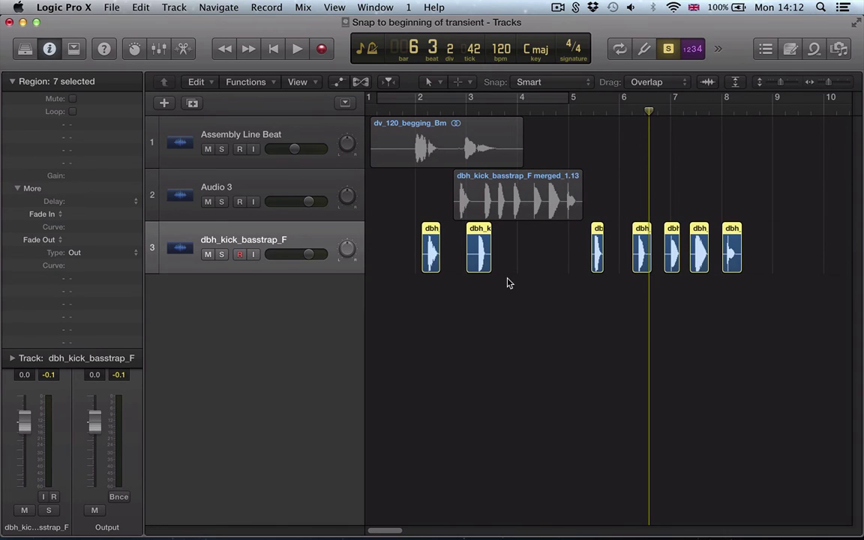
pyautogui.press('Return')
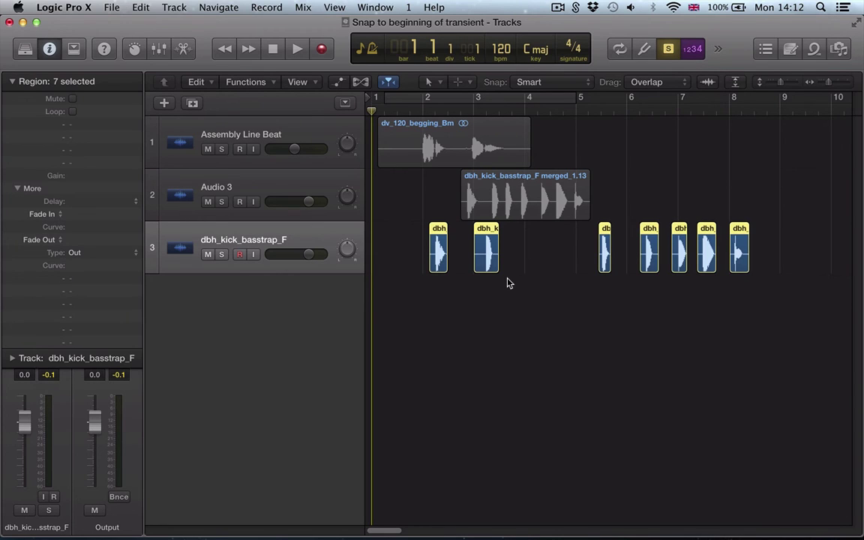
# Drag the first and second kick regions' left edges to their transients, then select the vocal region
pyautogui.click(518, 286)
pyautogui.moveTo(401, 274)
pyautogui.mouseDown()
pyautogui.moveTo(467, 277)
pyautogui.moveTo(444, 267)
pyautogui.mouseUp()
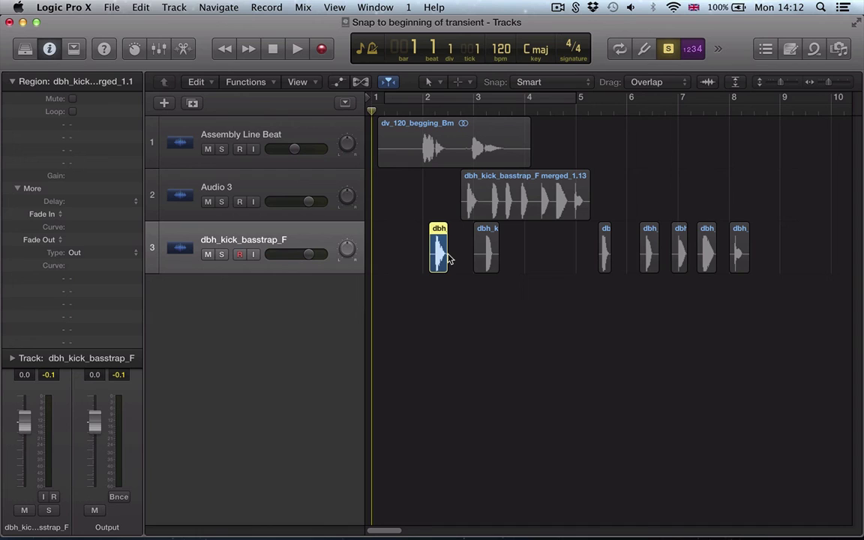
pyautogui.moveTo(448, 254); pyautogui.dragTo(449, 259)
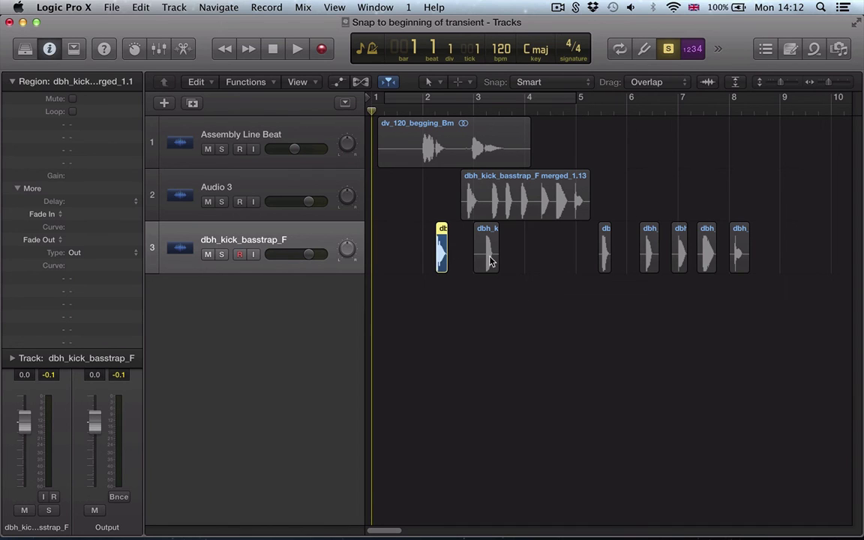
pyautogui.click(484, 263)
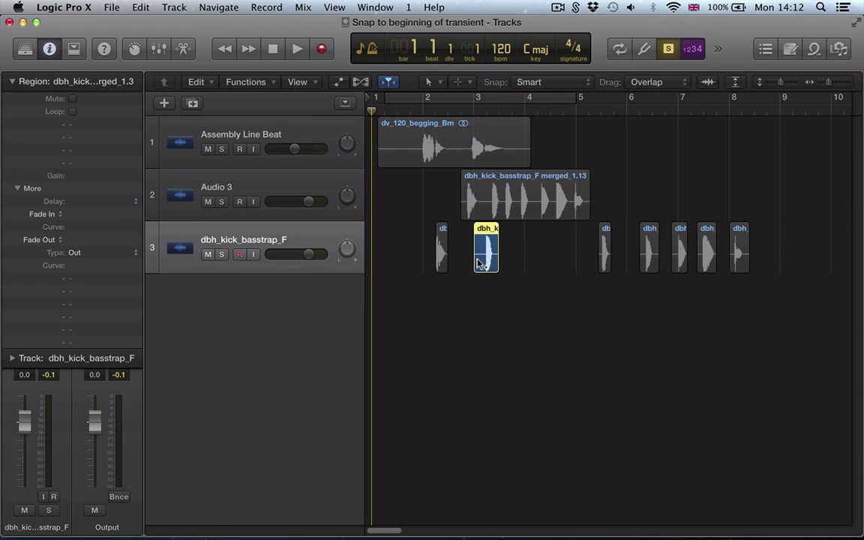
pyautogui.moveTo(481, 263); pyautogui.dragTo(488, 260)
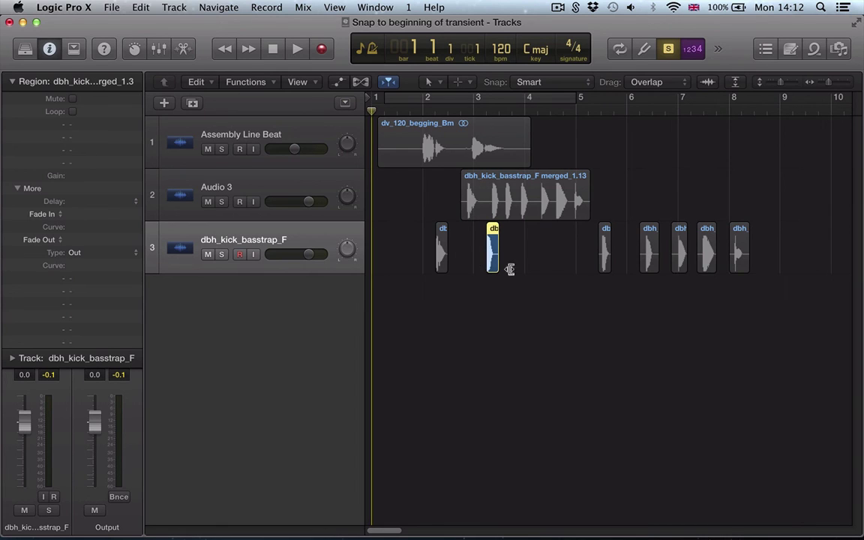
pyautogui.click(425, 151)
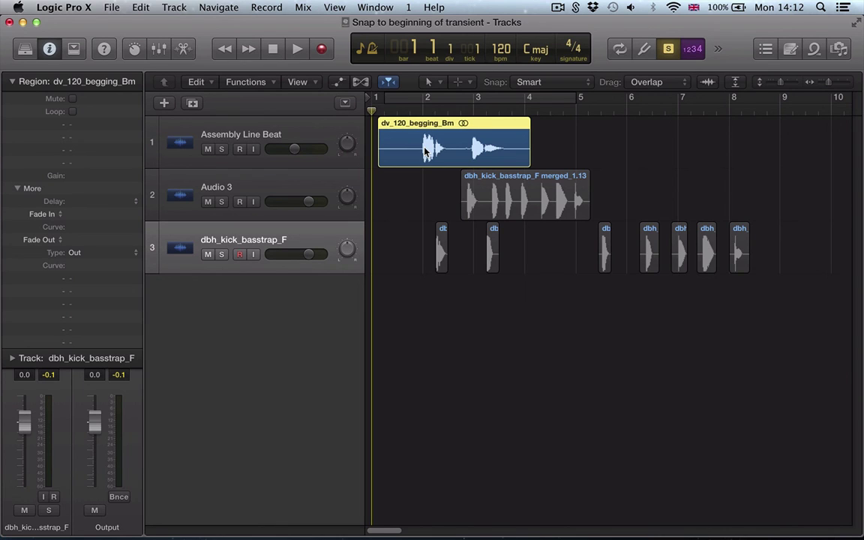
# Play the vocal, trim its start to the next transient, replay it, and return to the start
pyautogui.press('space')
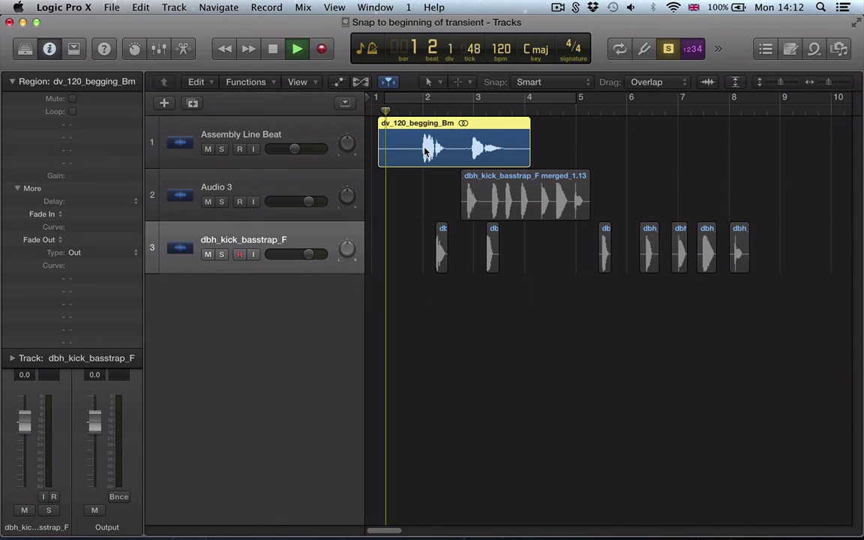
pyautogui.press('space')
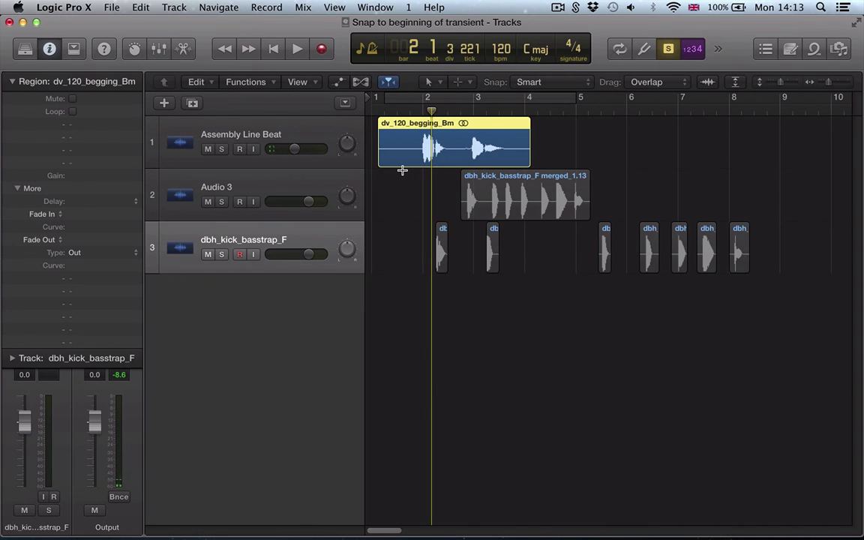
pyautogui.hotkey('alt', '[')
pyautogui.press('space')
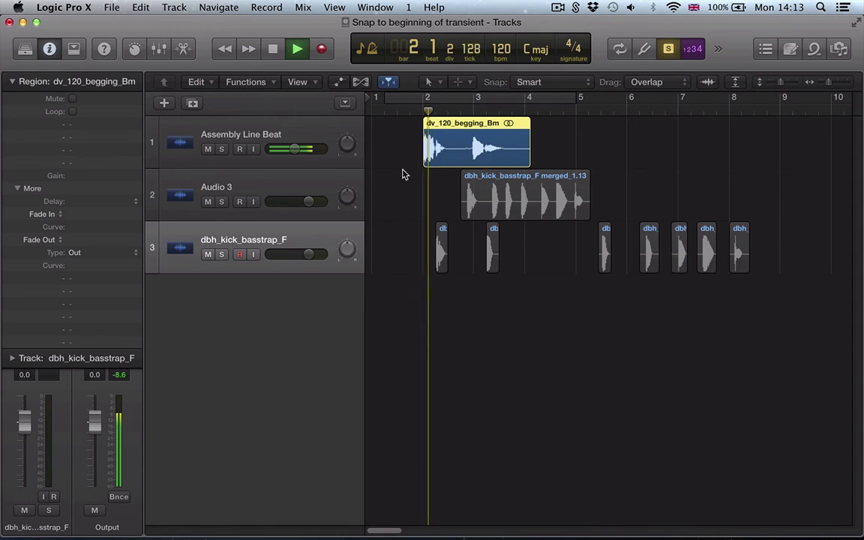
pyautogui.press('space')
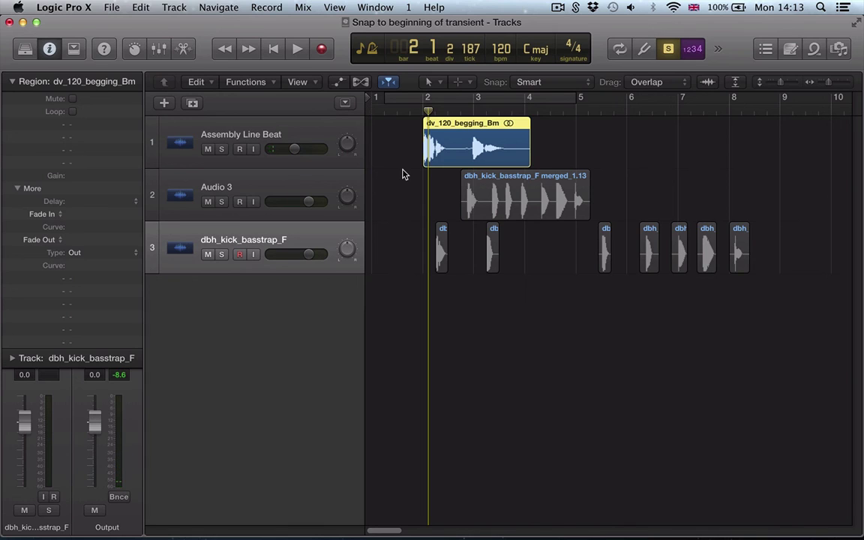
pyautogui.press('Return')
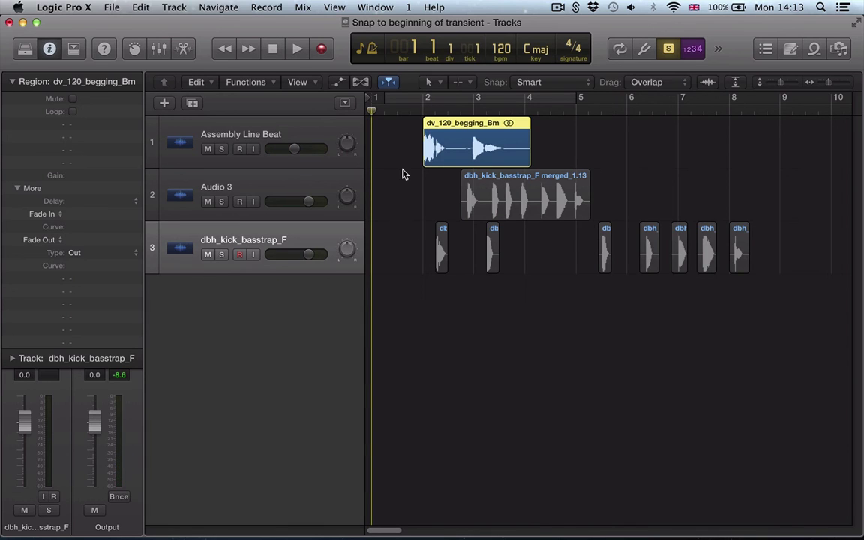